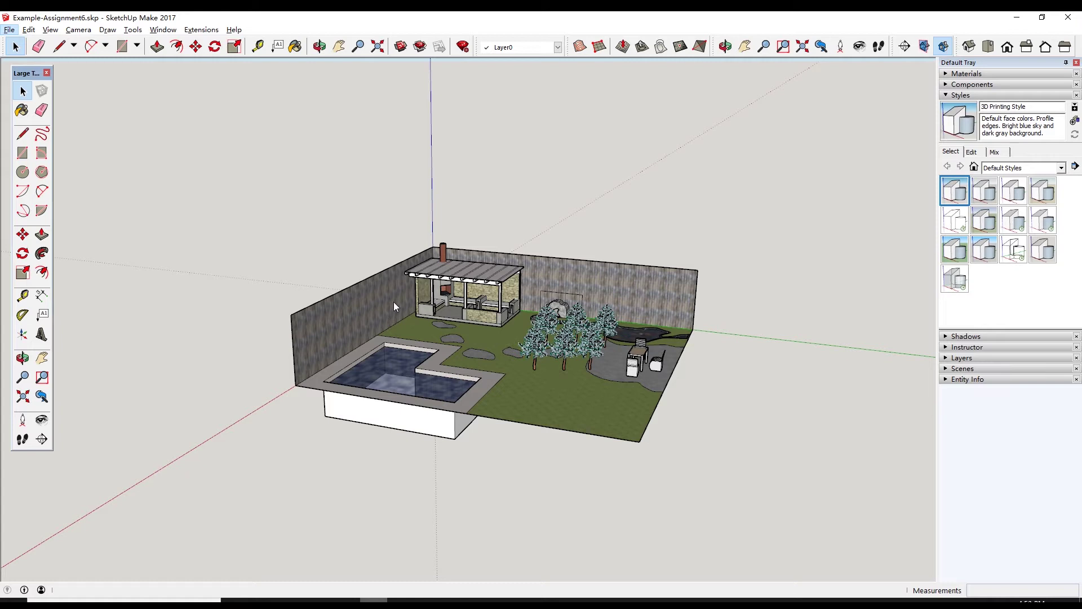
Apply the Construction Documentation default style for a plain white background.
{"action": "left_click", "coordinate": [1015, 197]}
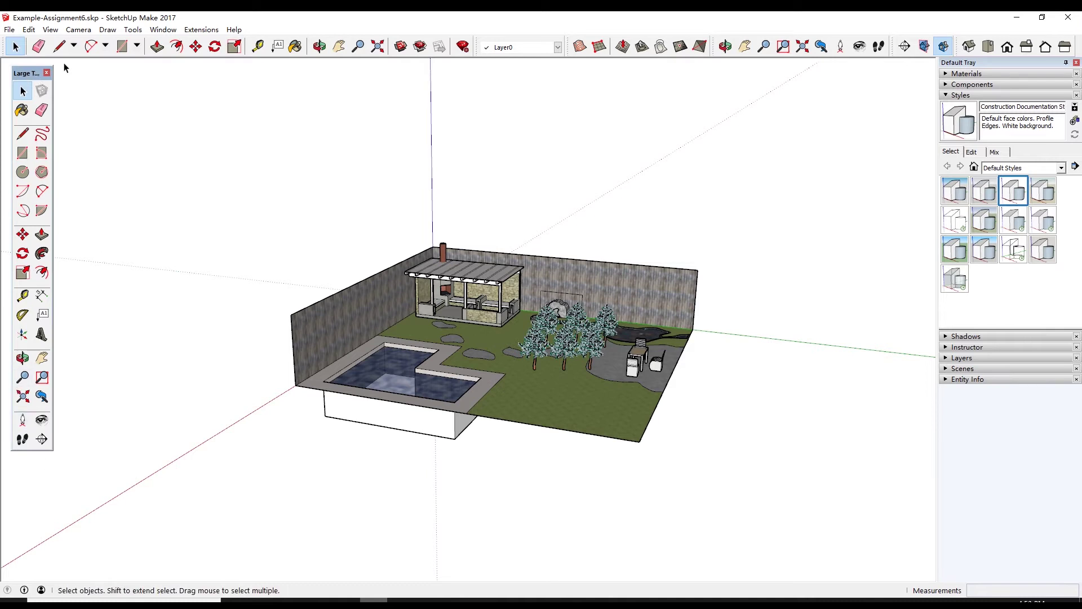
Place a section plane on the model, cutting through the pavilion and back wall.
{"action": "left_click", "coordinate": [42, 439]}
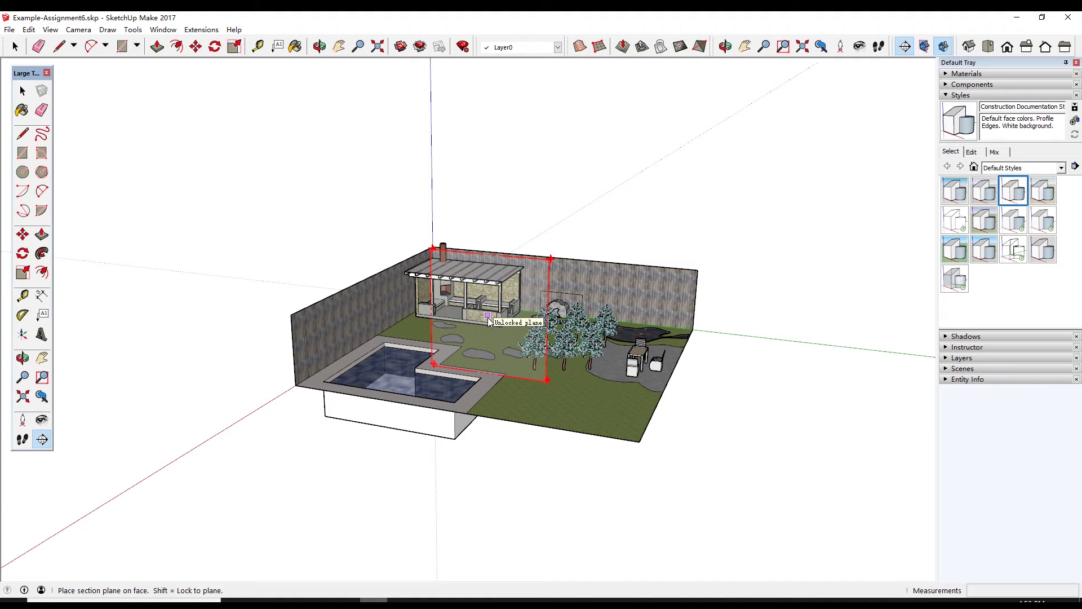
{"action": "left_click", "coordinate": [488, 321]}
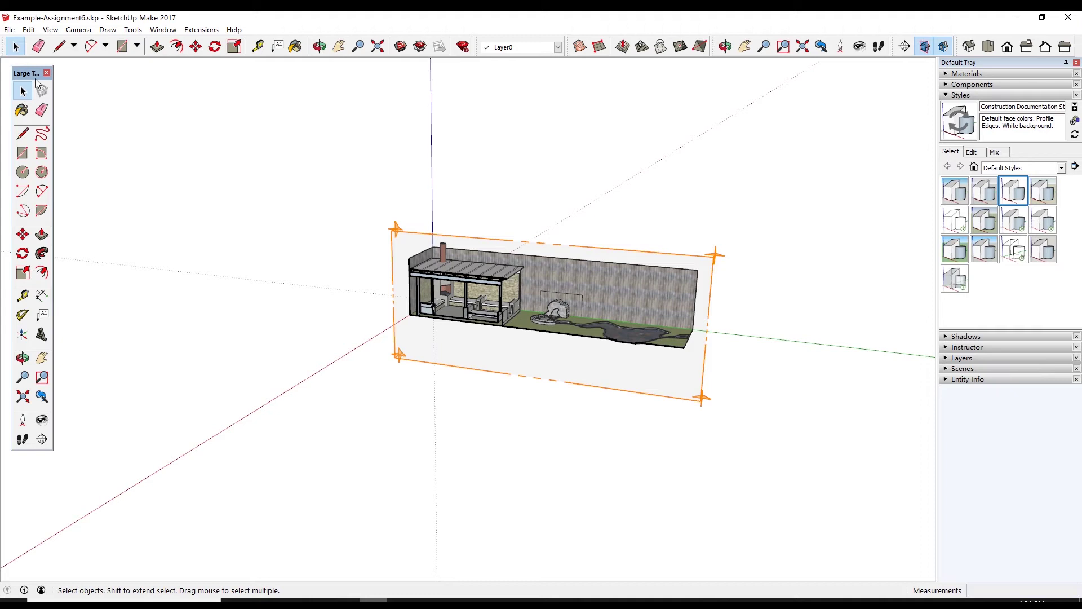
Move the section plane forward along the red axis so it cuts through the pool.
{"action": "left_click", "coordinate": [701, 258]}
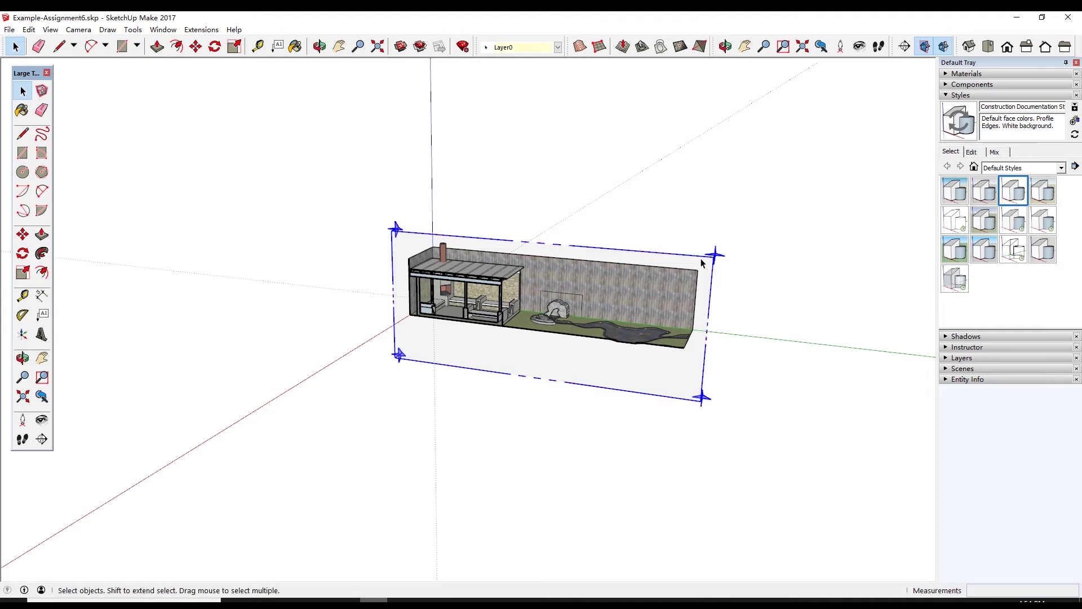
{"action": "left_click", "coordinate": [196, 47]}
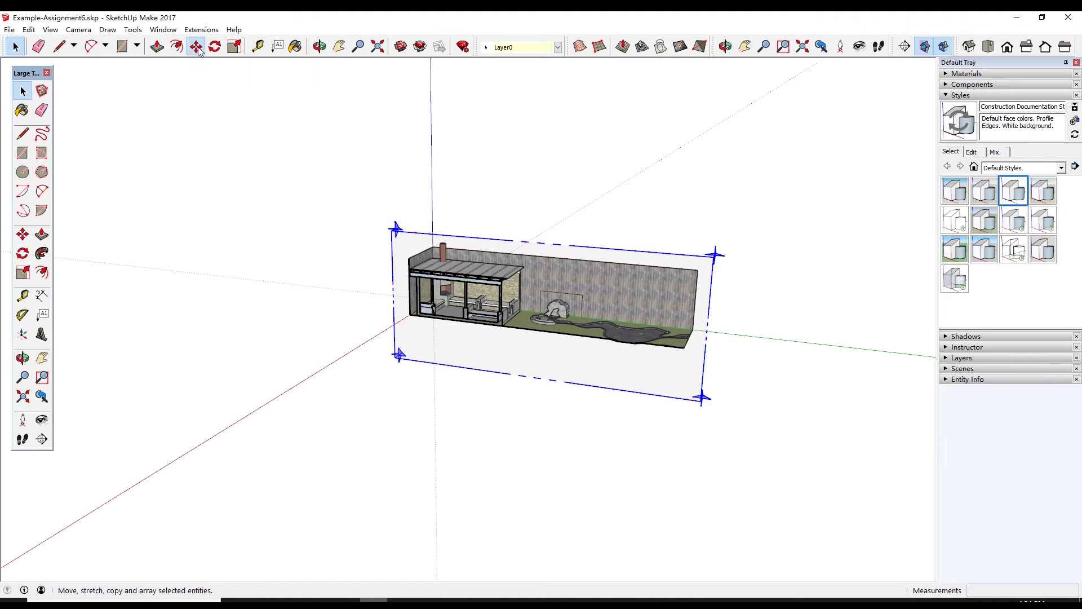
{"action": "left_click", "coordinate": [709, 259]}
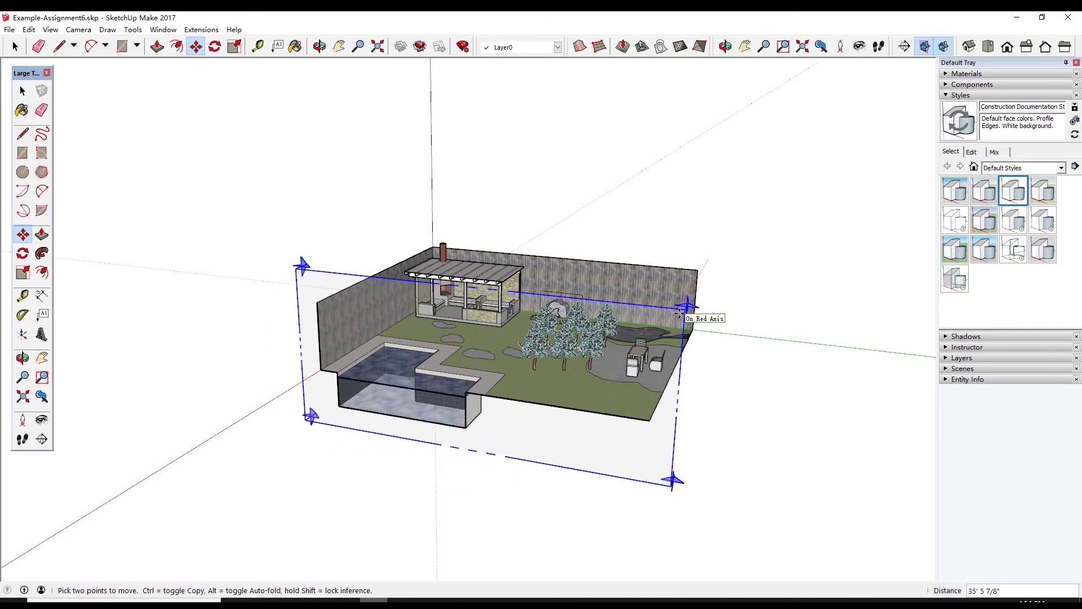
{"action": "left_click", "coordinate": [680, 313]}
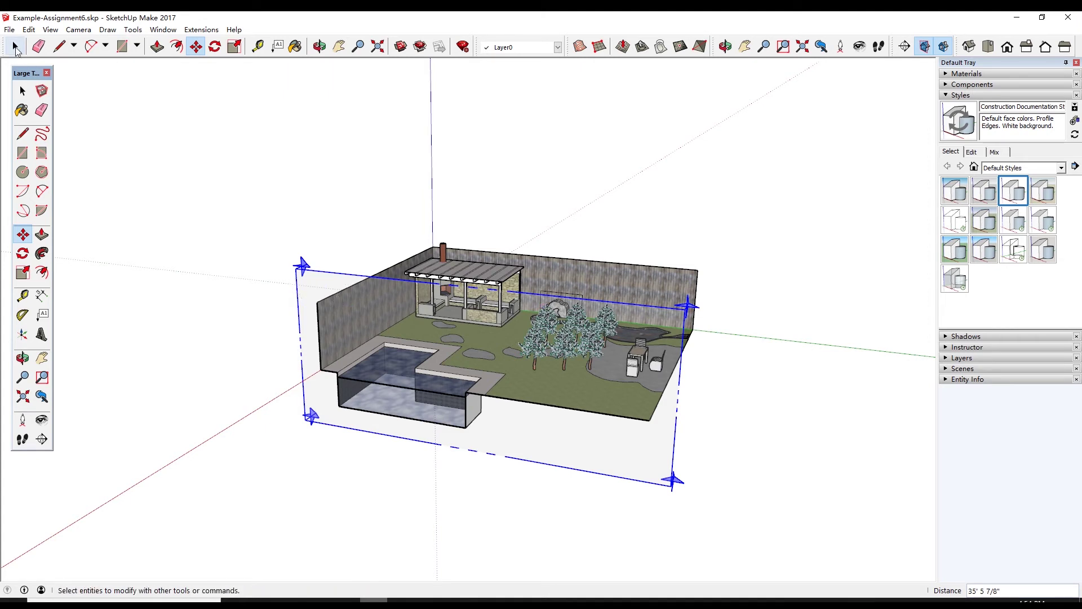
Deselect the section plane and switch the camera to Parallel Projection.
{"action": "left_click", "coordinate": [15, 49]}
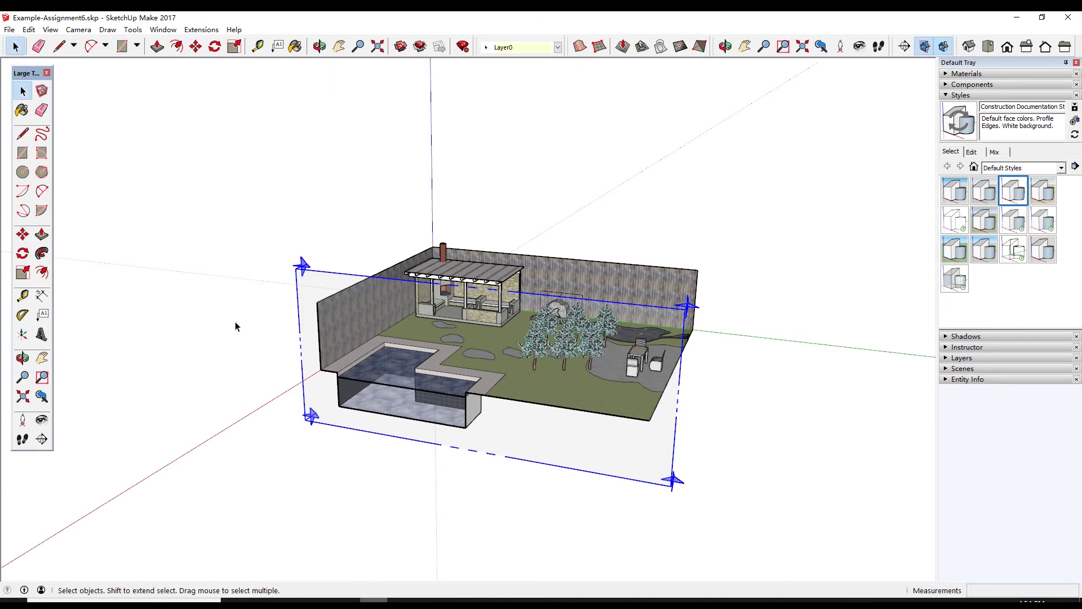
{"action": "left_click", "coordinate": [230, 345]}
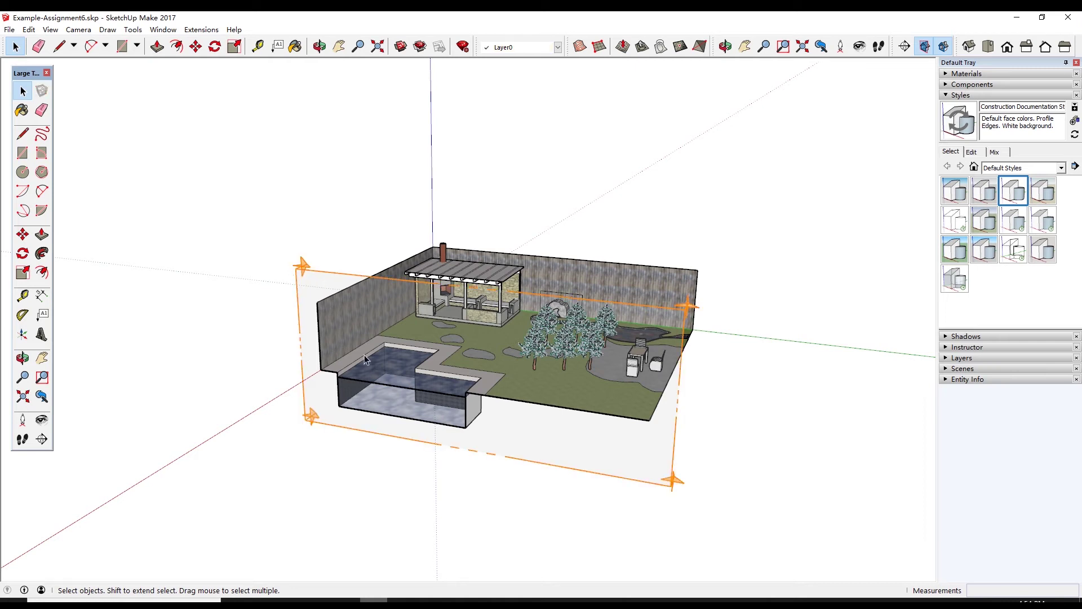
{"action": "left_click", "coordinate": [76, 34]}
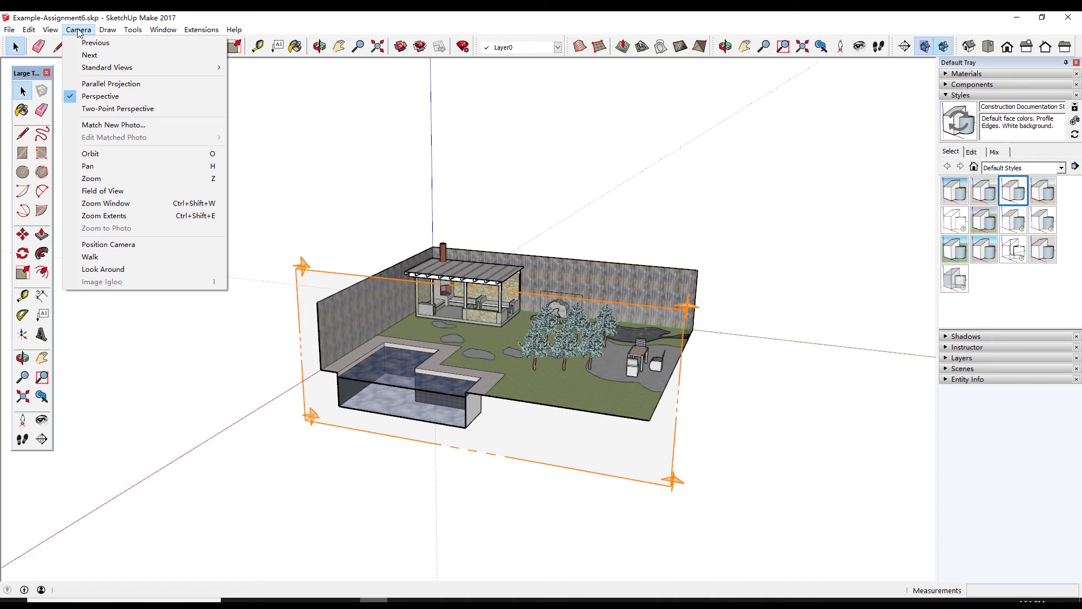
{"action": "left_click", "coordinate": [104, 87]}
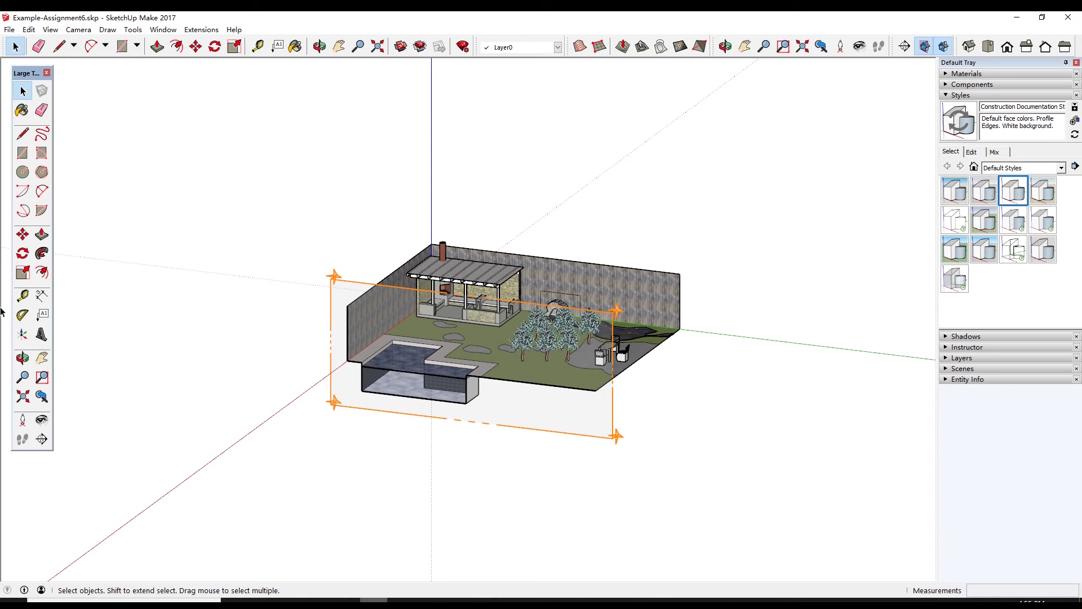
Align the view to the section plane for a flat right elevation.
{"action": "left_click", "coordinate": [342, 288]}
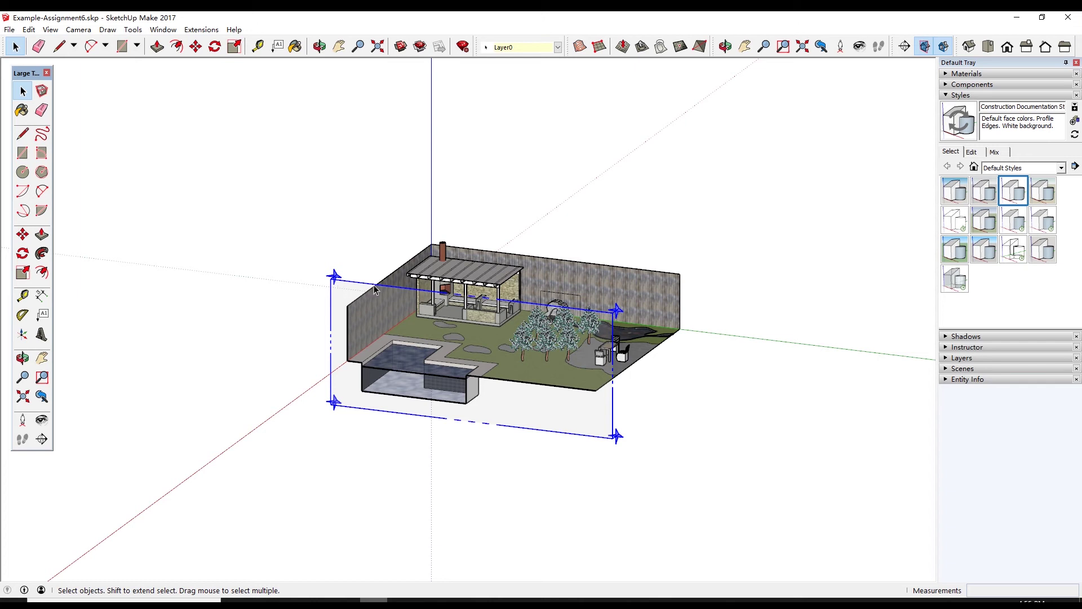
{"action": "right_click", "coordinate": [336, 287]}
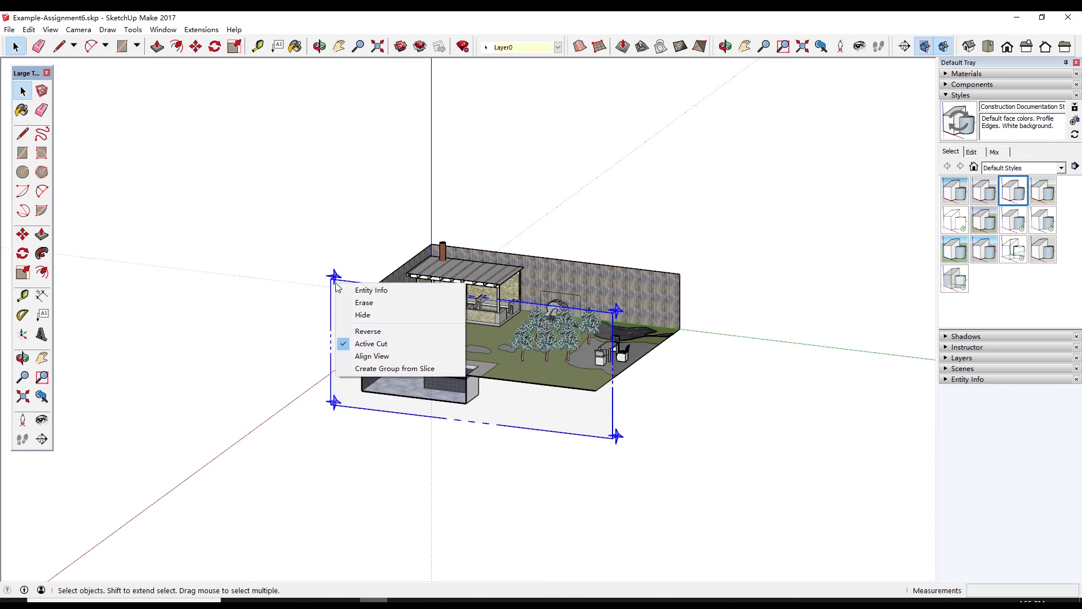
{"action": "left_click", "coordinate": [365, 356]}
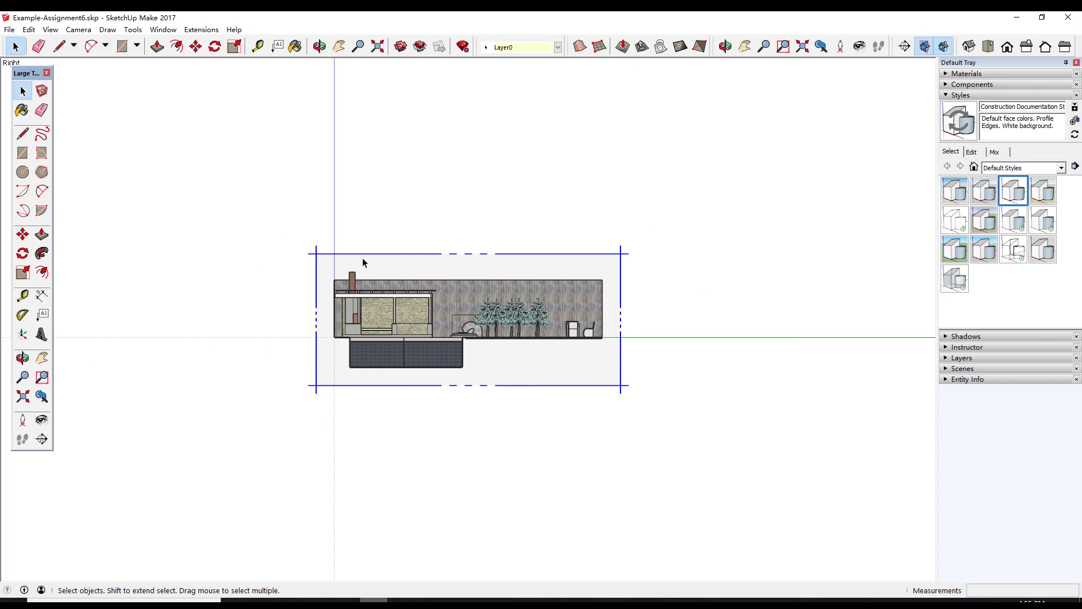
Turn off Section Planes display in the View menu.
{"action": "left_click", "coordinate": [50, 30]}
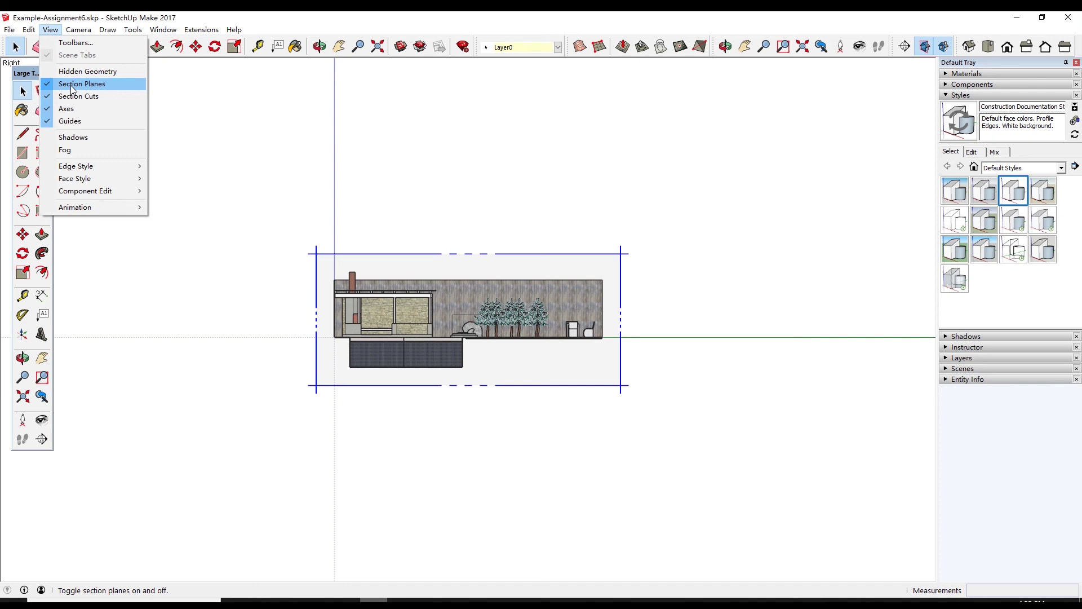
{"action": "left_click", "coordinate": [70, 86]}
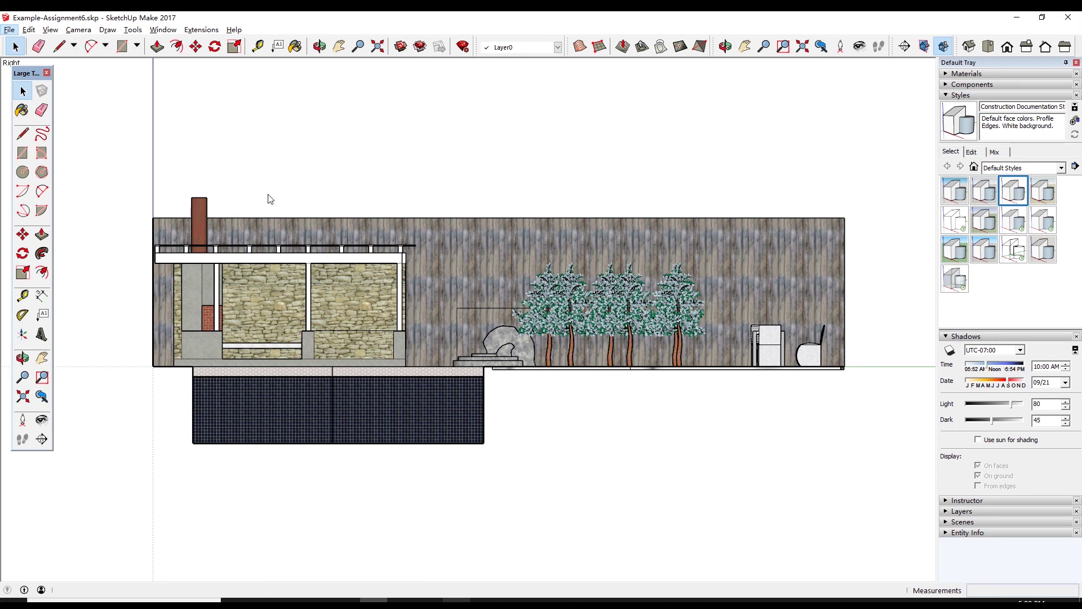
Dismiss the File export menu and check that parallel projection is still active.
{"action": "left_click", "coordinate": [11, 31]}
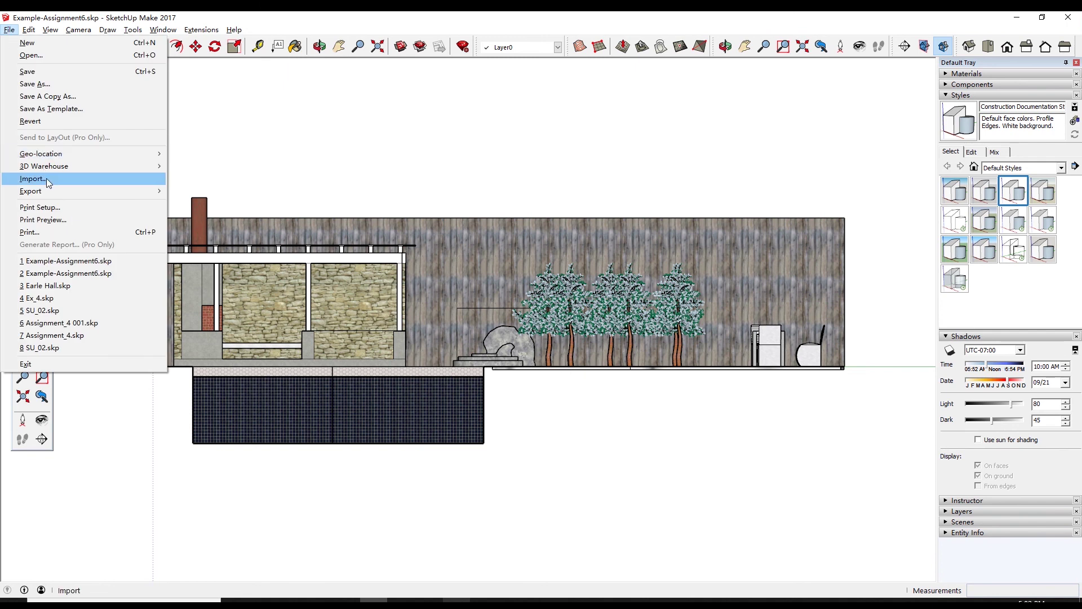
{"action": "mouse_move", "coordinate": [31, 191]}
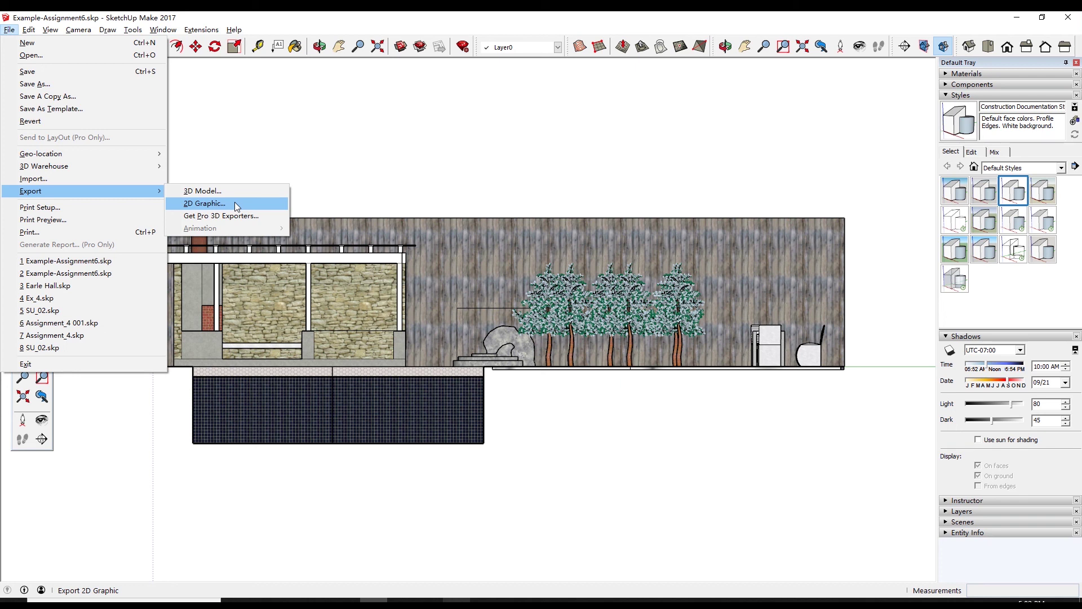
{"action": "left_click", "coordinate": [379, 142]}
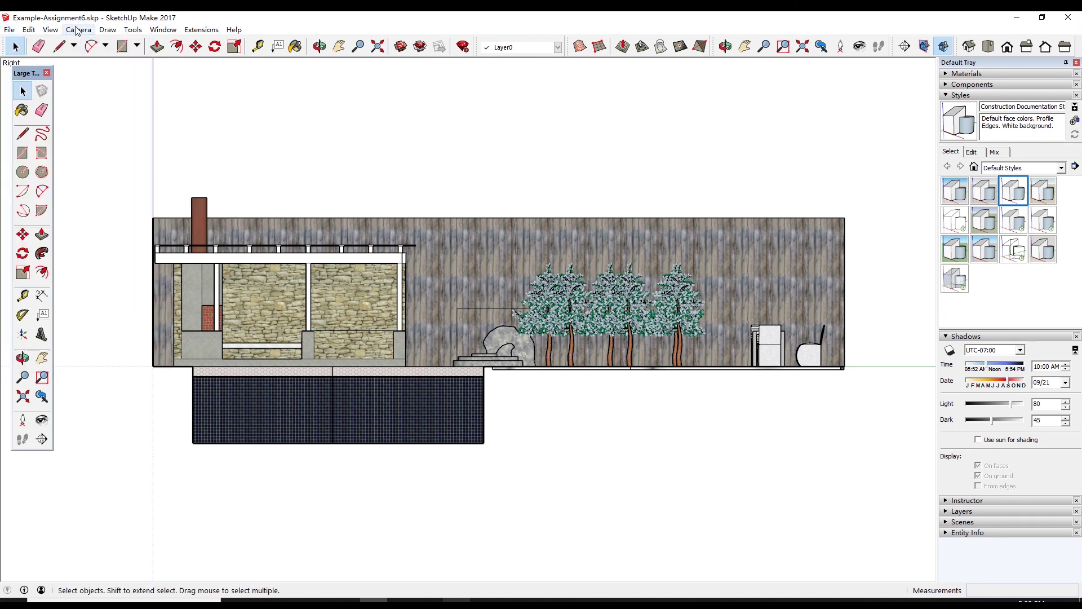
{"action": "left_click", "coordinate": [78, 32]}
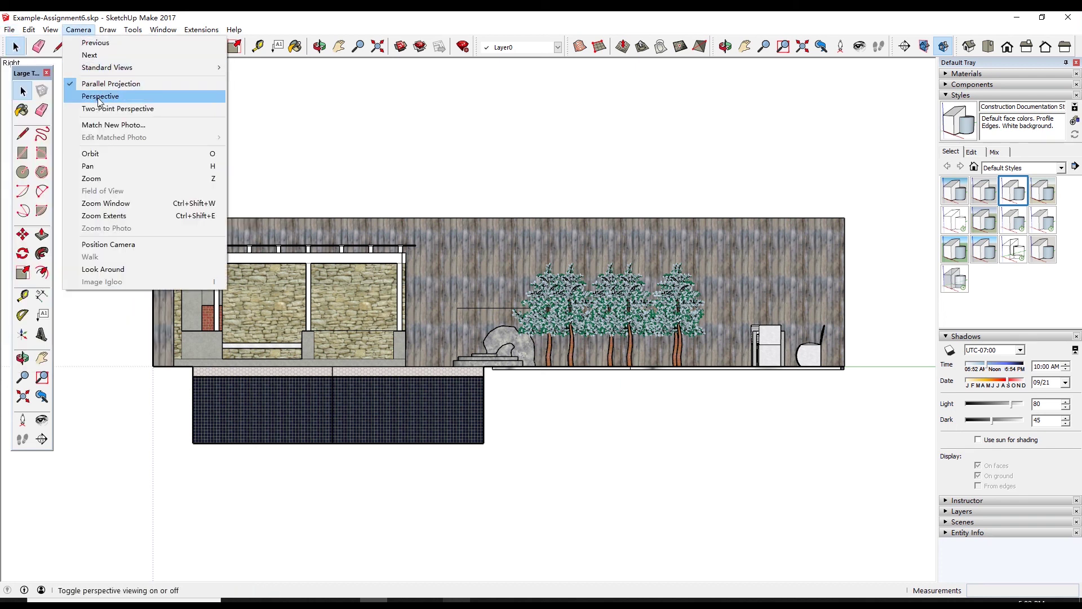